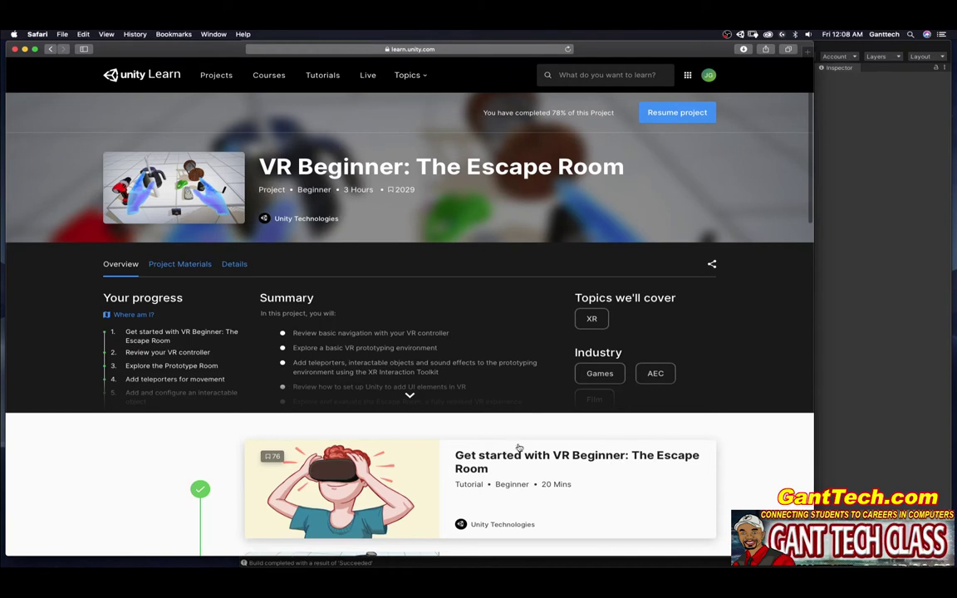
Step: Scroll down the Escape Room tutorial list and open the Next steps tutorial
{"action": "scroll", "coordinate": [516, 446], "scroll_direction": "down", "scroll_amount": 5}
{"action": "scroll", "coordinate": [517, 446], "scroll_direction": "down", "scroll_amount": 4}
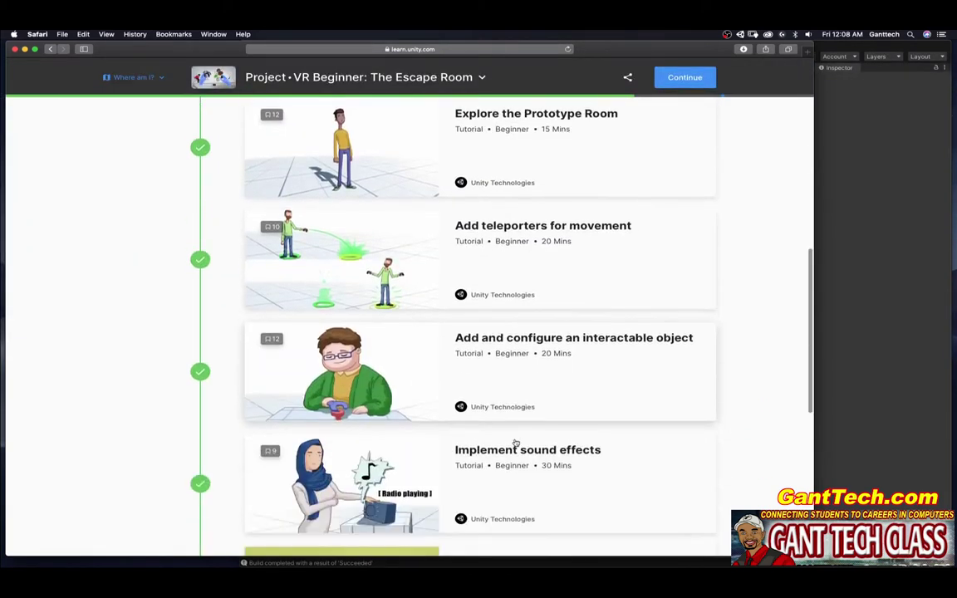
{"action": "scroll", "coordinate": [517, 447], "scroll_direction": "down", "scroll_amount": 4}
{"action": "scroll", "coordinate": [515, 442], "scroll_direction": "down", "scroll_amount": 2}
{"action": "scroll", "coordinate": [514, 443], "scroll_direction": "down", "scroll_amount": 3}
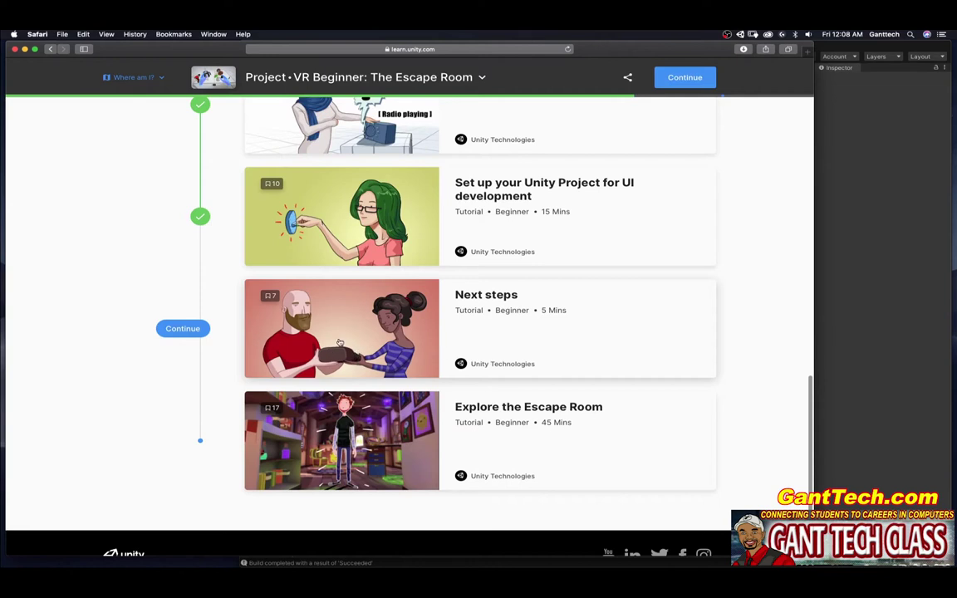
{"action": "left_click", "coordinate": [187, 329]}
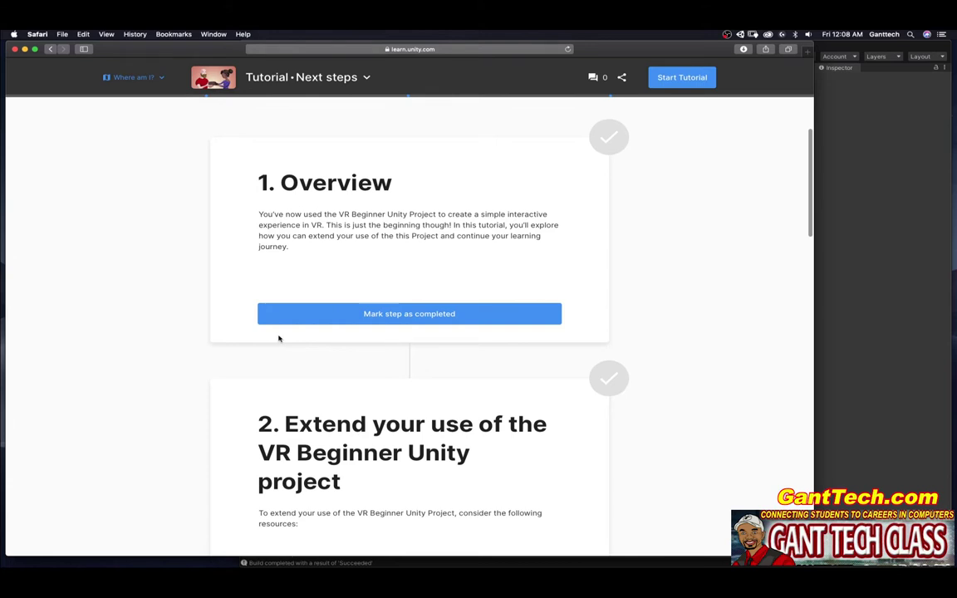
Step: Mark Overview complete, review the extra models and prefabs resources, then bring the Unity project forward
{"action": "left_click", "coordinate": [361, 316]}
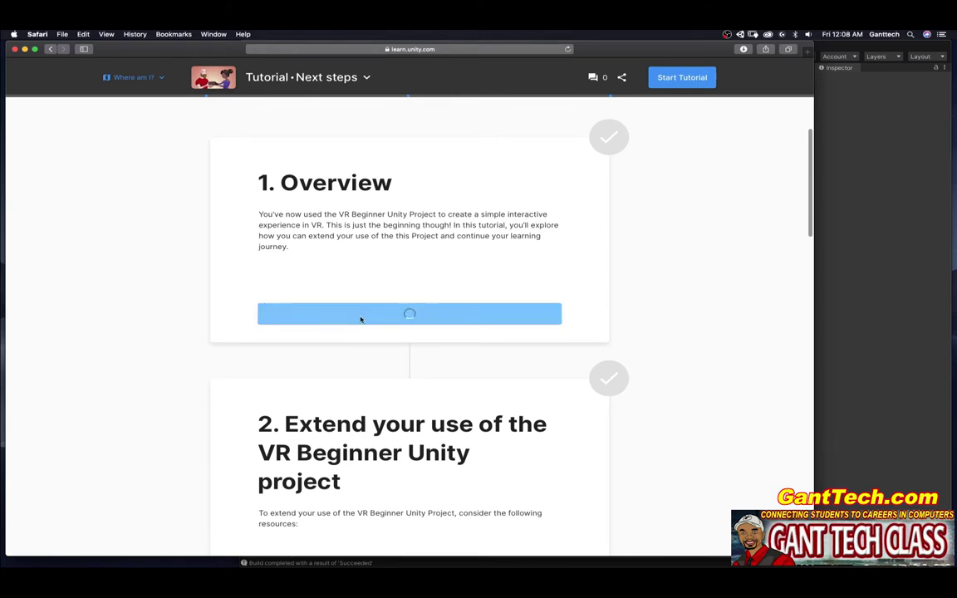
{"action": "scroll", "coordinate": [347, 326], "scroll_direction": "down", "scroll_amount": 3}
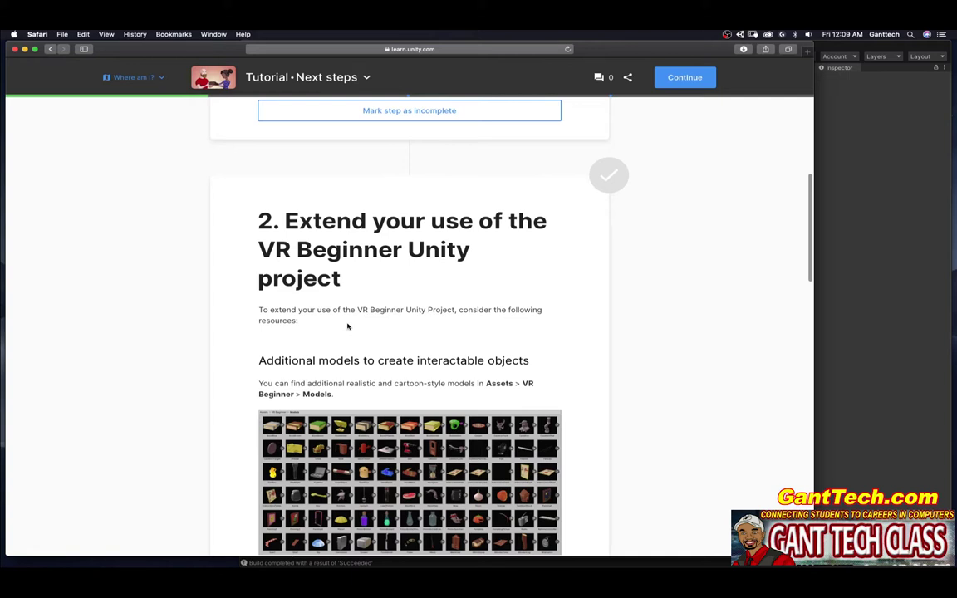
{"action": "scroll", "coordinate": [364, 342], "scroll_direction": "down", "scroll_amount": 3}
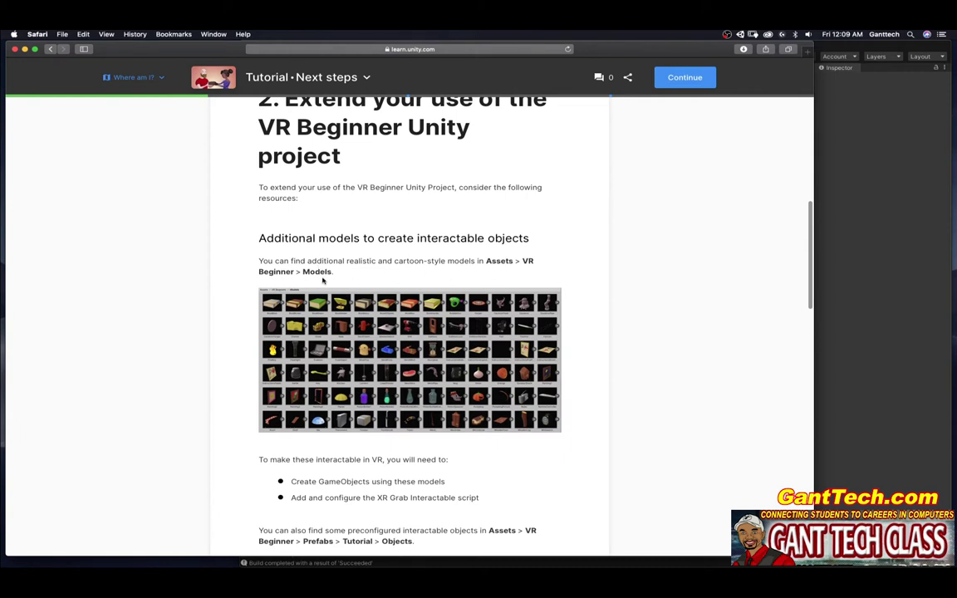
{"action": "scroll", "coordinate": [323, 280], "scroll_direction": "down", "scroll_amount": 3}
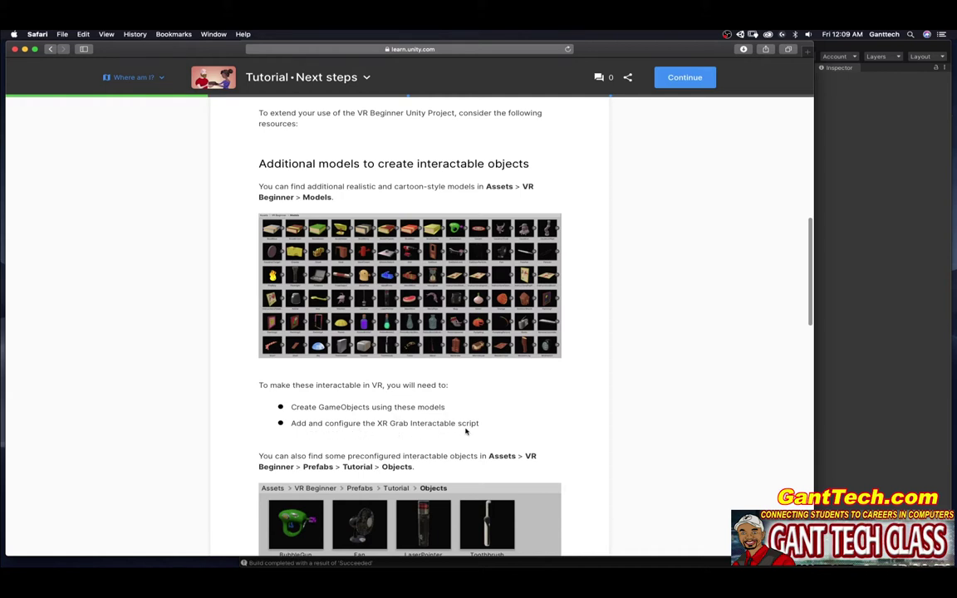
{"action": "scroll", "coordinate": [322, 360], "scroll_direction": "down", "scroll_amount": 3}
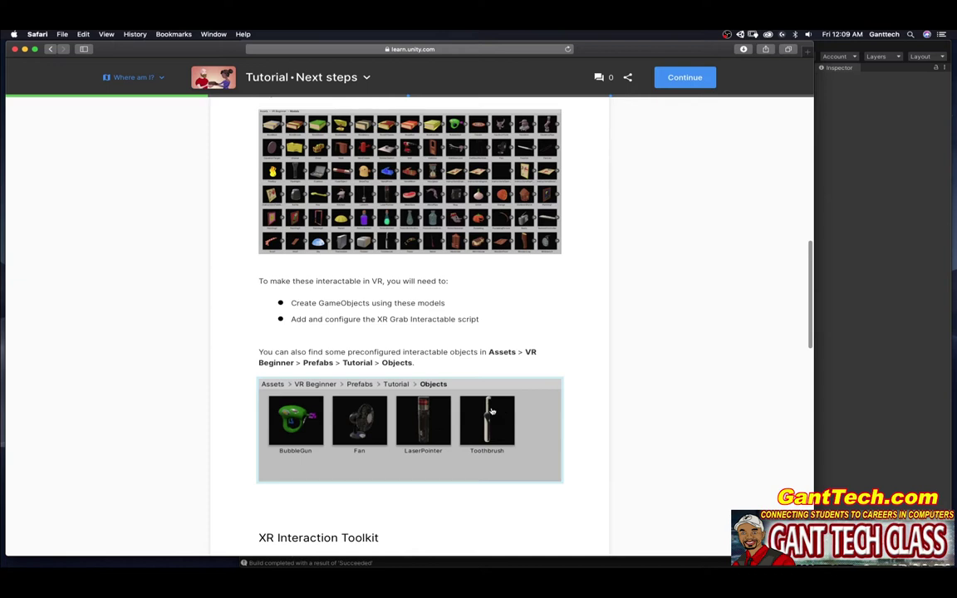
{"action": "scroll", "coordinate": [470, 316], "scroll_direction": "up", "scroll_amount": 2}
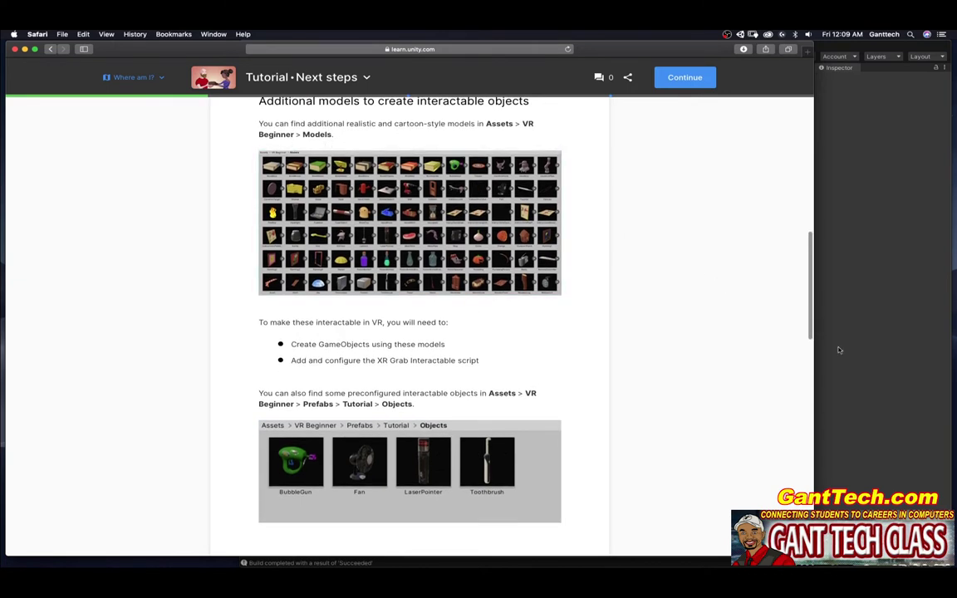
{"action": "left_click", "coordinate": [886, 380]}
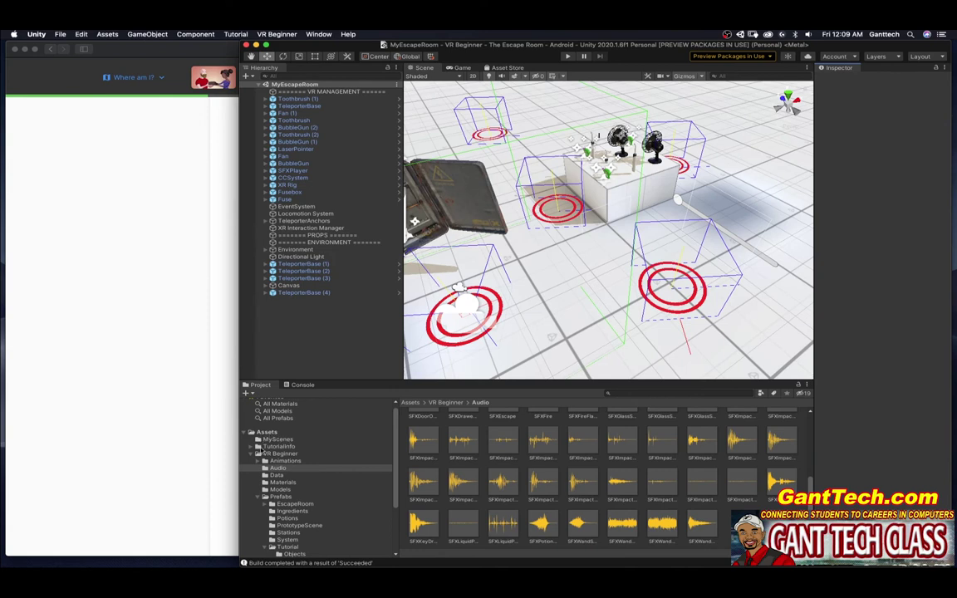
Step: Place the BookOfSpells, BookRed and Chest models from VR Beginner > Models into the scene
{"action": "left_click", "coordinate": [274, 489]}
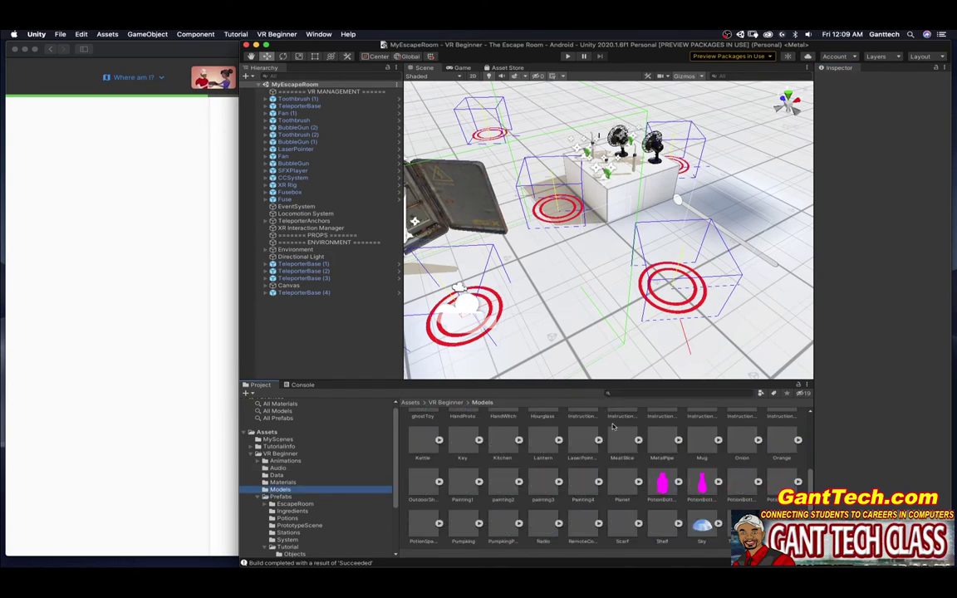
{"action": "scroll", "coordinate": [613, 426], "scroll_direction": "up", "scroll_amount": 5}
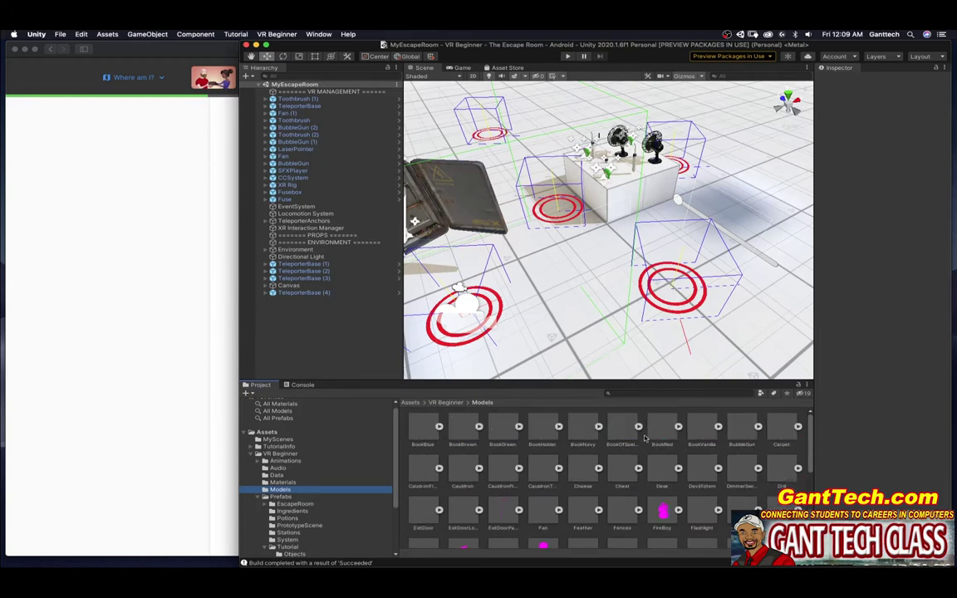
{"action": "left_click_drag", "start_coordinate": [627, 431], "coordinate": [615, 359]}
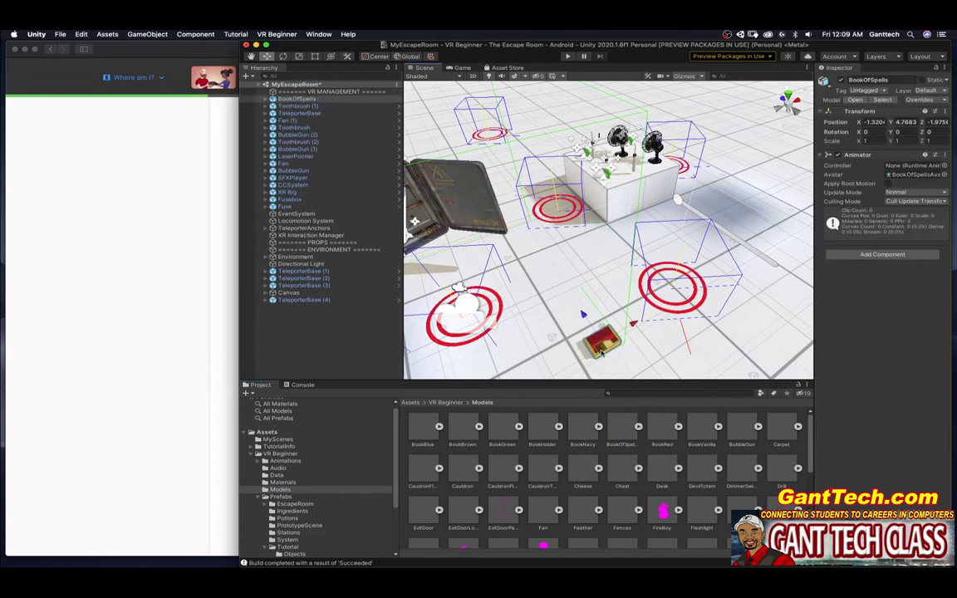
{"action": "scroll", "coordinate": [591, 341], "scroll_direction": "down", "scroll_amount": 3}
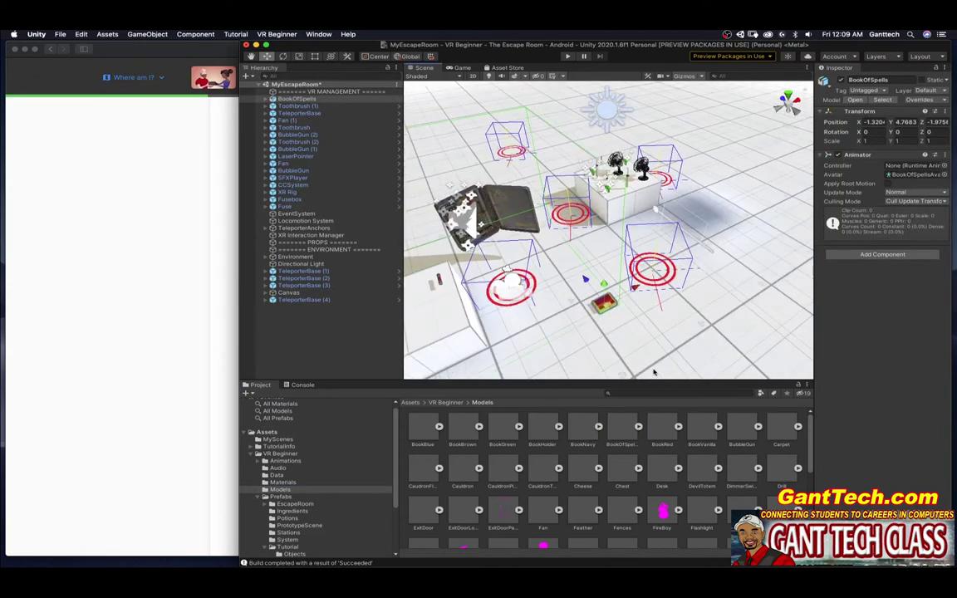
{"action": "left_click_drag", "start_coordinate": [662, 430], "coordinate": [708, 331]}
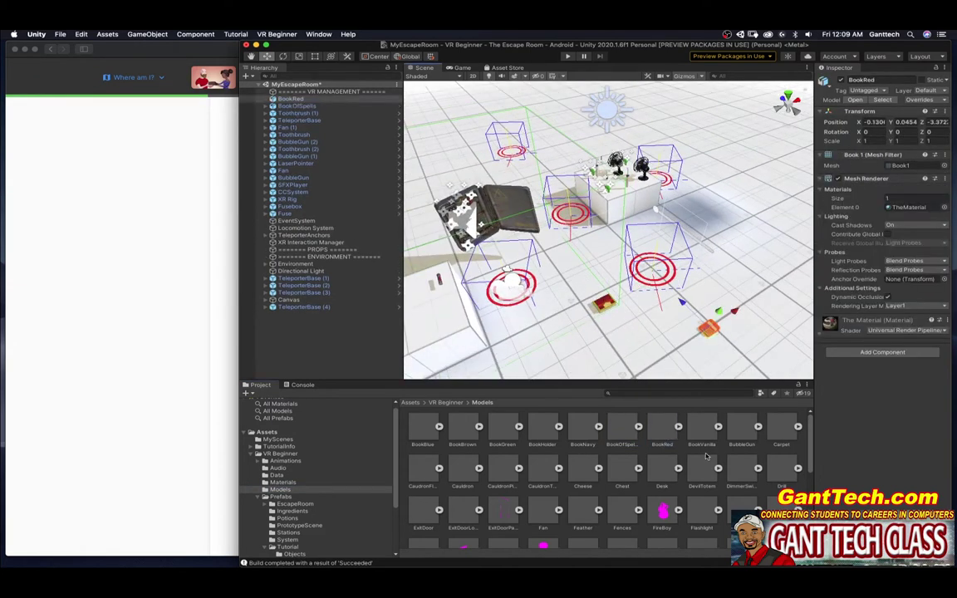
{"action": "left_click_drag", "start_coordinate": [622, 469], "coordinate": [590, 322]}
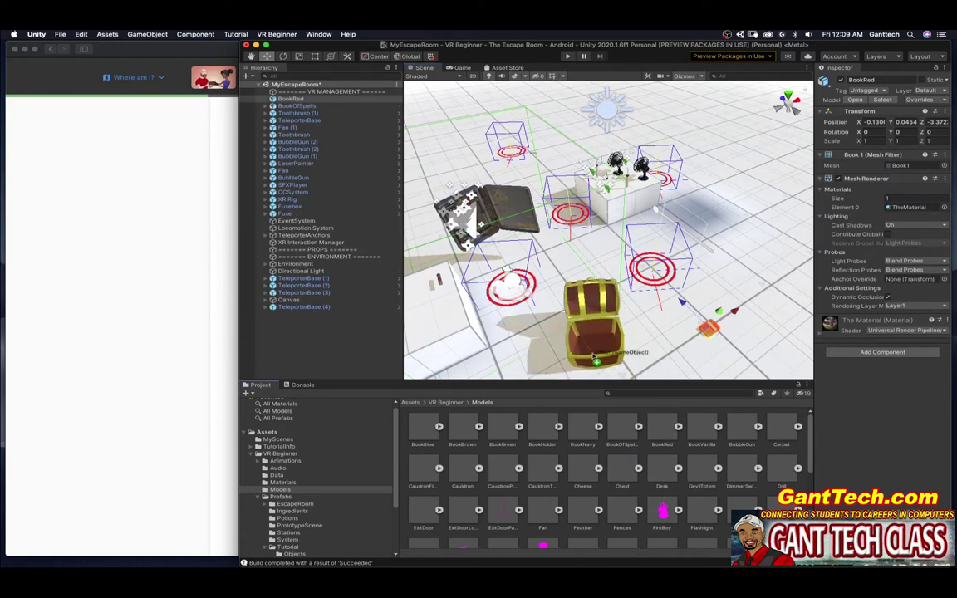
{"action": "scroll", "coordinate": [606, 249], "scroll_direction": "down", "scroll_amount": 2}
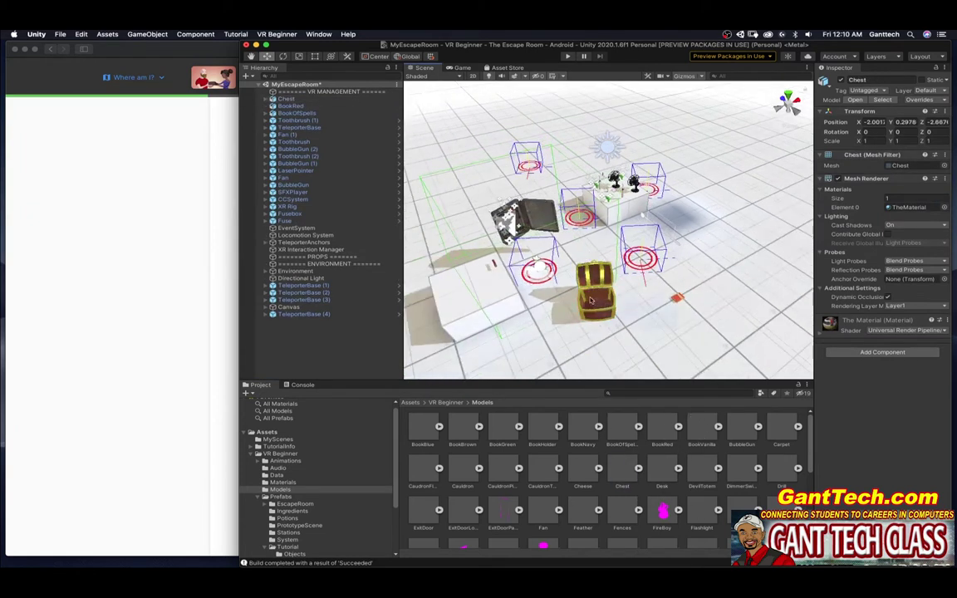
{"action": "left_click", "coordinate": [584, 439]}
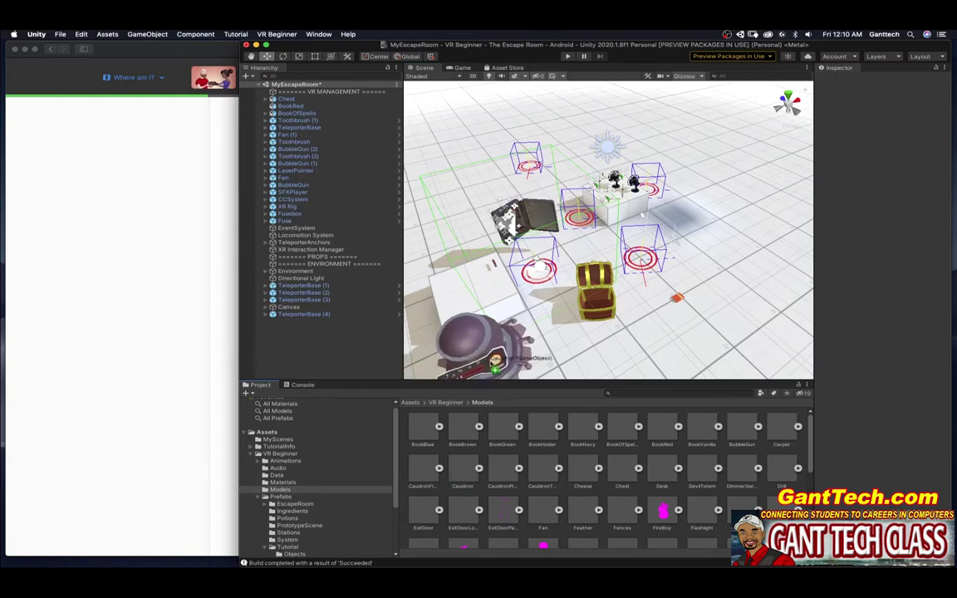
Step: Add the Cauldron, PotionBottle1 and Toaster models to the scene
{"action": "left_click_drag", "start_coordinate": [474, 490], "coordinate": [508, 339]}
{"action": "scroll", "coordinate": [598, 348], "scroll_direction": "down", "scroll_amount": 2}
{"action": "scroll", "coordinate": [598, 348], "scroll_direction": "down", "scroll_amount": 2}
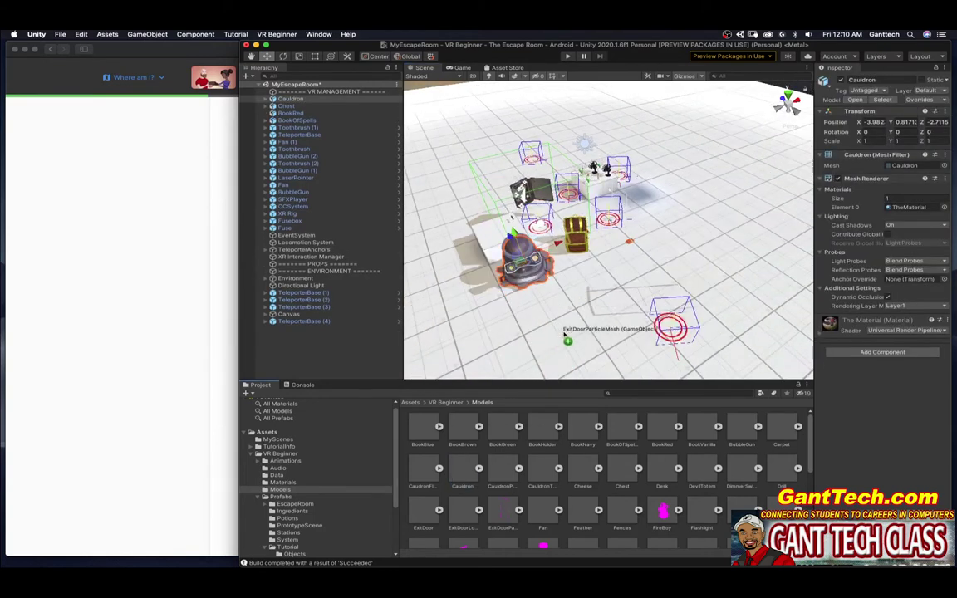
{"action": "scroll", "coordinate": [654, 507], "scroll_direction": "down", "scroll_amount": 3}
{"action": "scroll", "coordinate": [631, 482], "scroll_direction": "down", "scroll_amount": 3}
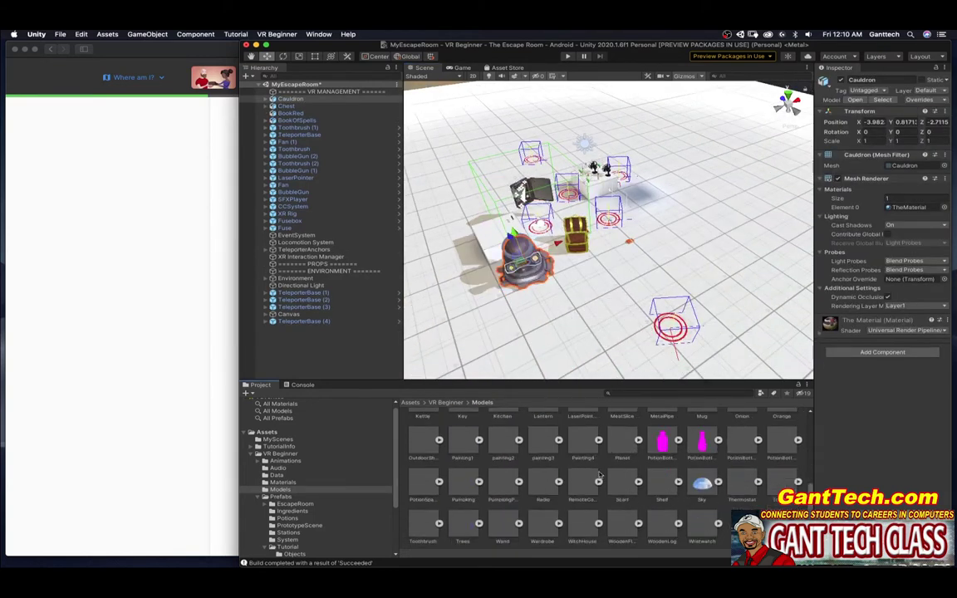
{"action": "left_click_drag", "start_coordinate": [671, 446], "coordinate": [575, 322]}
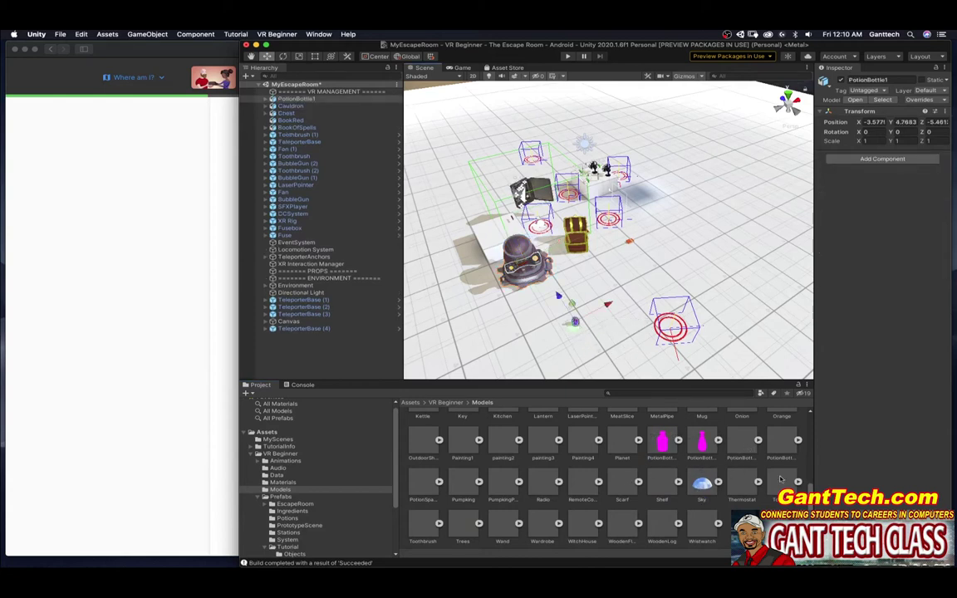
{"action": "left_click_drag", "start_coordinate": [782, 484], "coordinate": [651, 260]}
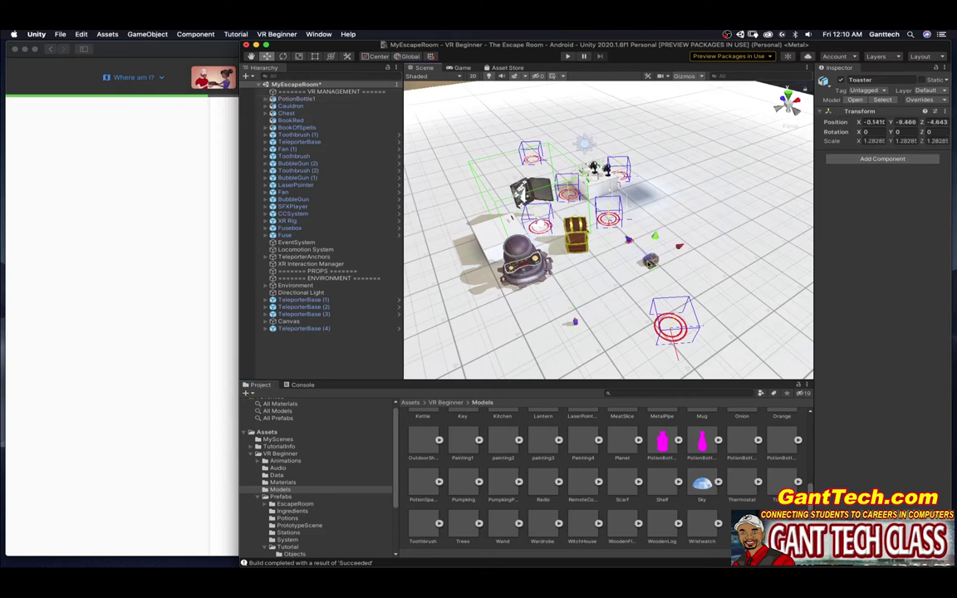
{"action": "scroll", "coordinate": [626, 469], "scroll_direction": "up", "scroll_amount": 5}
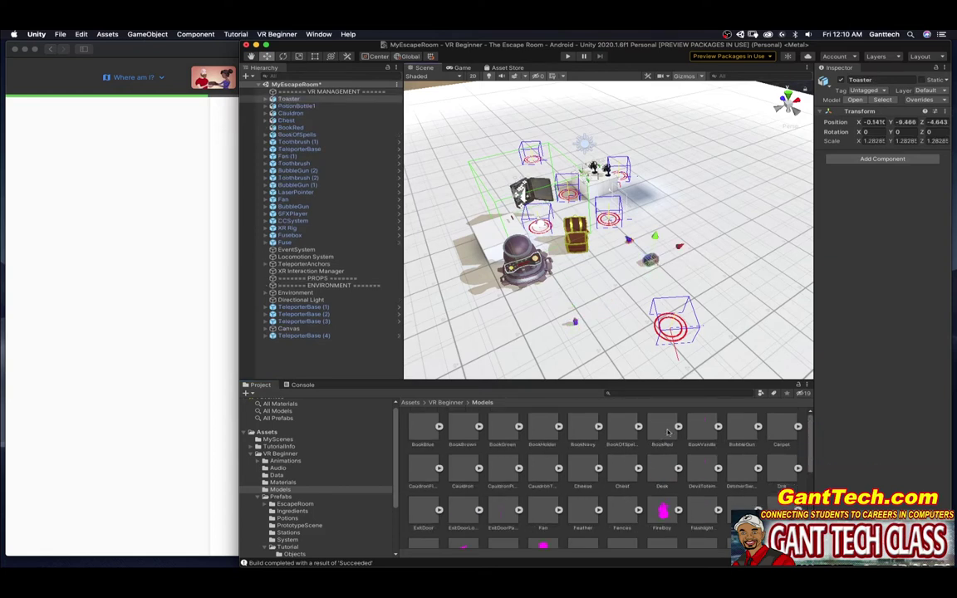
Step: From the tutorial page, open the XR Interaction Toolkit documentation in a new tab
{"action": "left_click", "coordinate": [183, 328]}
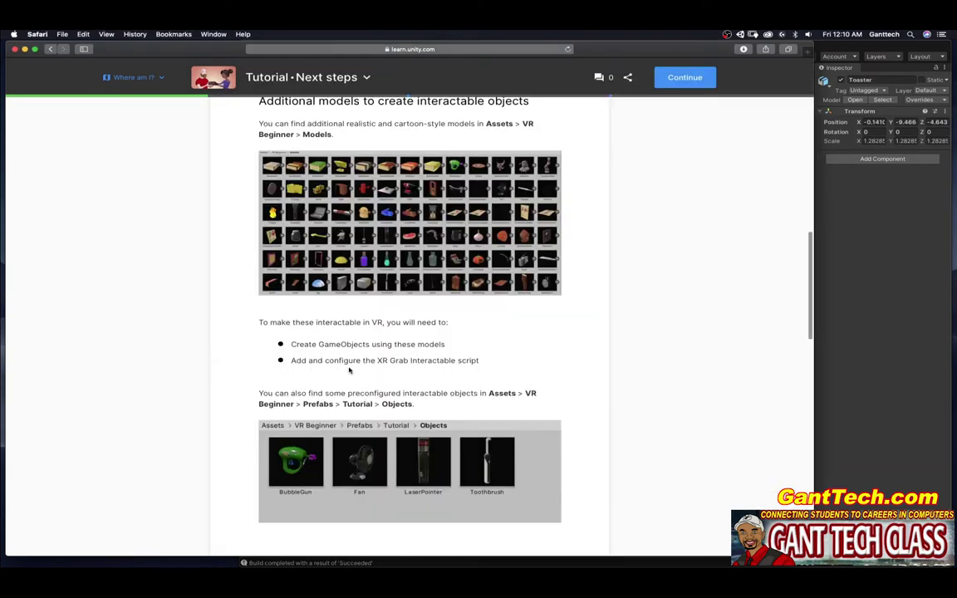
{"action": "scroll", "coordinate": [357, 341], "scroll_direction": "down", "scroll_amount": 5}
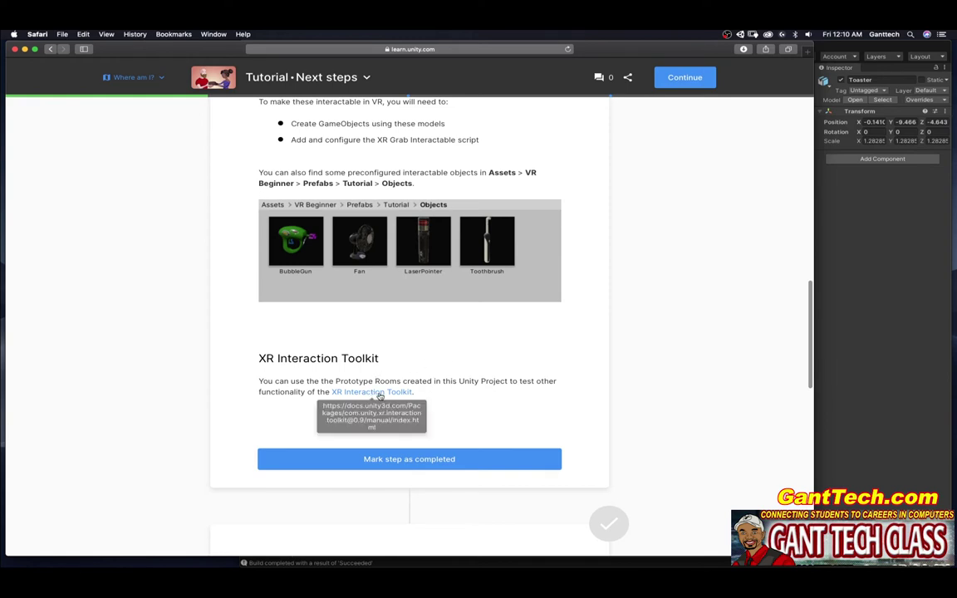
{"action": "left_click", "coordinate": [378, 394]}
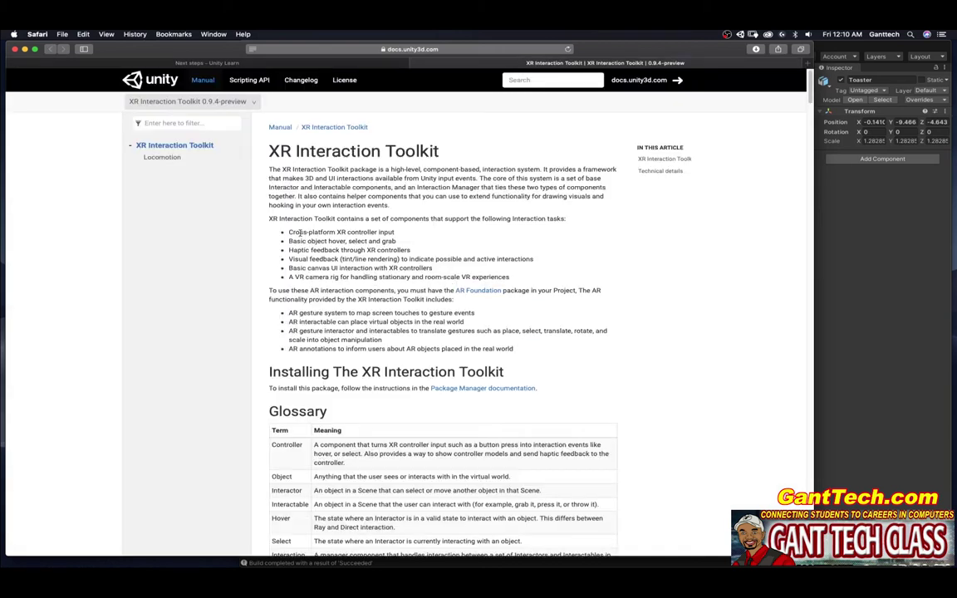
Step: Skim down through the XR Interaction Toolkit documentation's setup sections
{"action": "scroll", "coordinate": [370, 266], "scroll_direction": "down", "scroll_amount": 2}
{"action": "scroll", "coordinate": [370, 266], "scroll_direction": "down", "scroll_amount": 5}
{"action": "scroll", "coordinate": [370, 266], "scroll_direction": "down", "scroll_amount": 5}
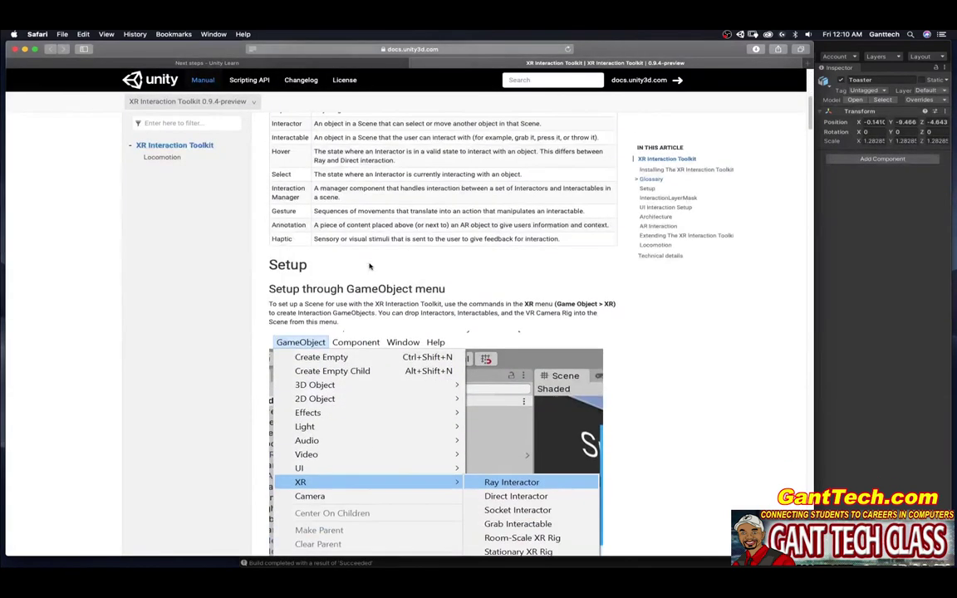
{"action": "scroll", "coordinate": [371, 266], "scroll_direction": "down", "scroll_amount": 3}
{"action": "scroll", "coordinate": [370, 266], "scroll_direction": "down", "scroll_amount": 1}
{"action": "scroll", "coordinate": [371, 266], "scroll_direction": "down", "scroll_amount": 1}
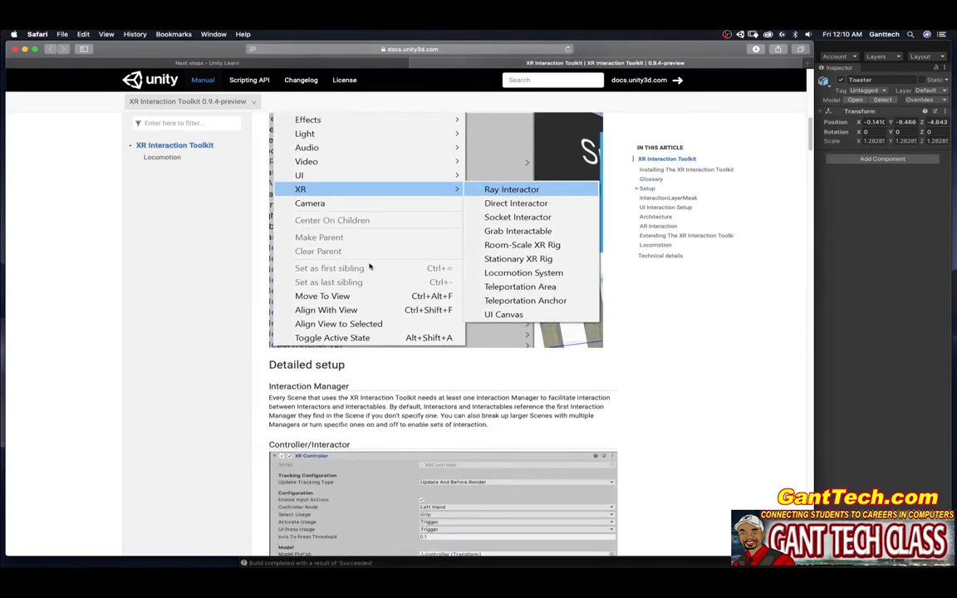
{"action": "scroll", "coordinate": [370, 266], "scroll_direction": "down", "scroll_amount": 5}
{"action": "scroll", "coordinate": [371, 265], "scroll_direction": "down", "scroll_amount": 4}
{"action": "scroll", "coordinate": [370, 266], "scroll_direction": "down", "scroll_amount": 4}
{"action": "scroll", "coordinate": [370, 266], "scroll_direction": "down", "scroll_amount": 4}
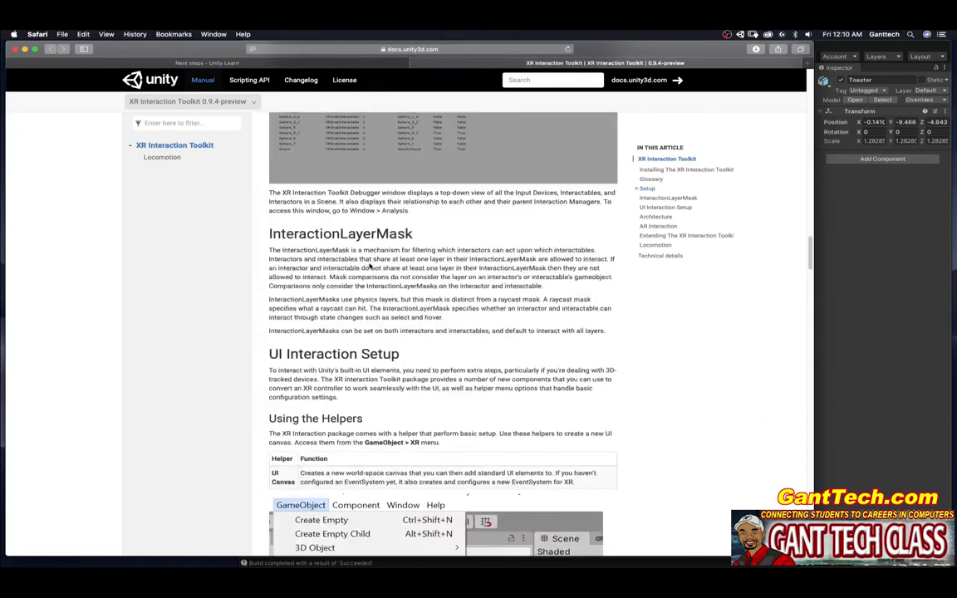
{"action": "scroll", "coordinate": [370, 266], "scroll_direction": "down", "scroll_amount": 4}
{"action": "scroll", "coordinate": [370, 266], "scroll_direction": "down", "scroll_amount": 10}
Step: Mark the step complete and open the Design, Develop, and Deploy for VR and beginner's guide courses in new tabs
{"action": "left_click", "coordinate": [266, 65]}
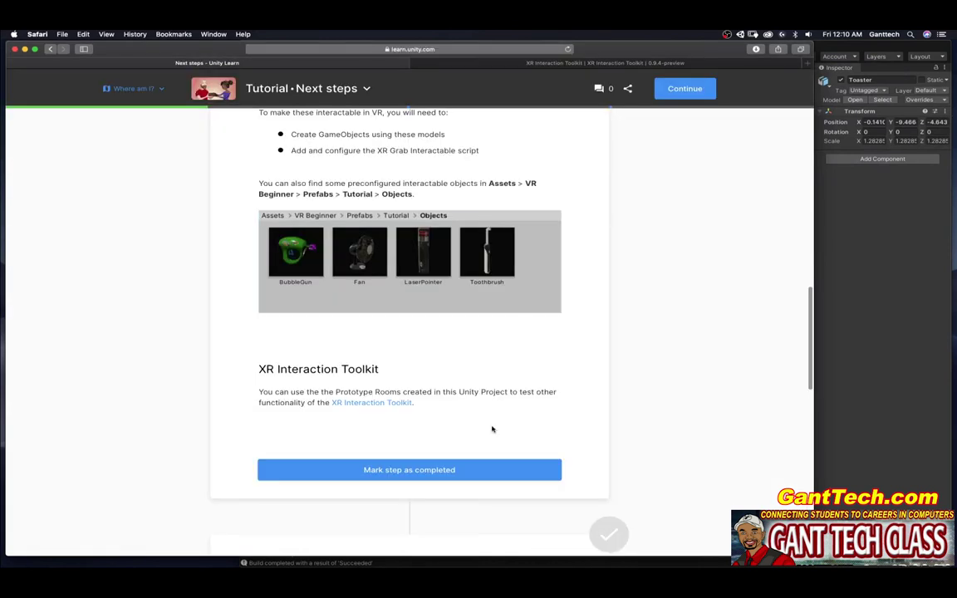
{"action": "left_click", "coordinate": [411, 471]}
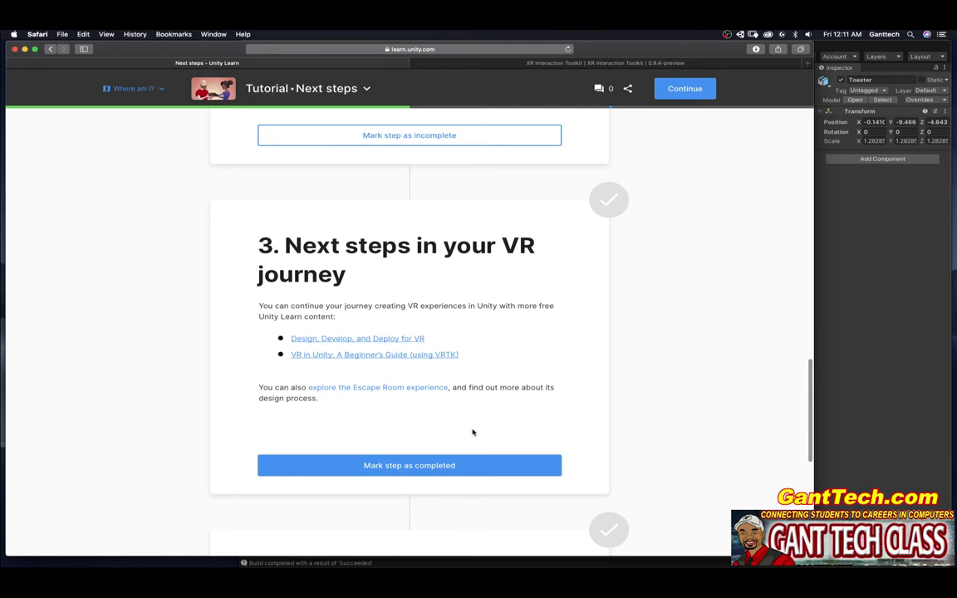
{"action": "left_click", "coordinate": [407, 339], "text": "super"}
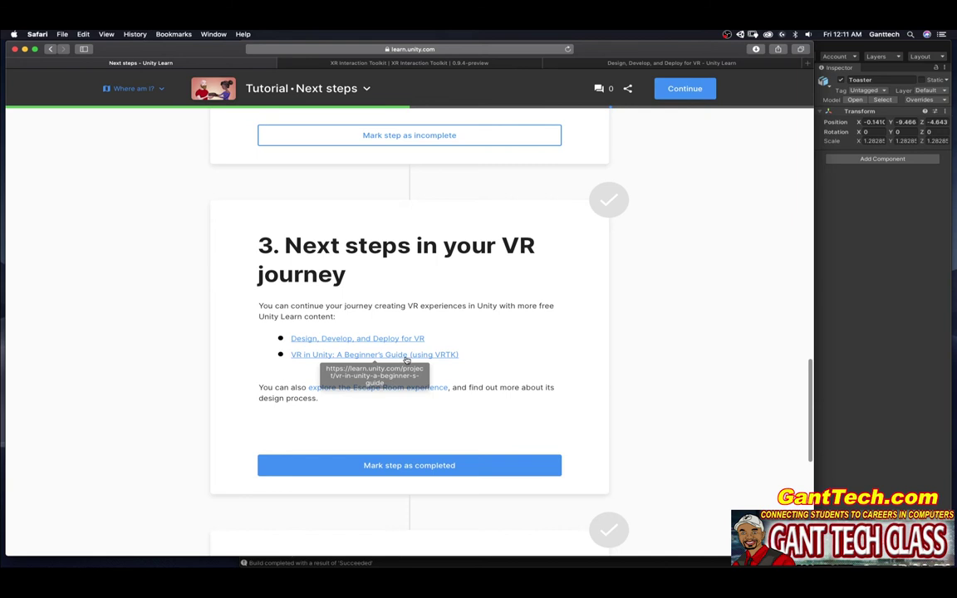
{"action": "left_click", "coordinate": [407, 356], "text": "super"}
Step: Preview both course pages, then open and view Explore the Escape Room in a new tab
{"action": "key", "text": "super+3"}
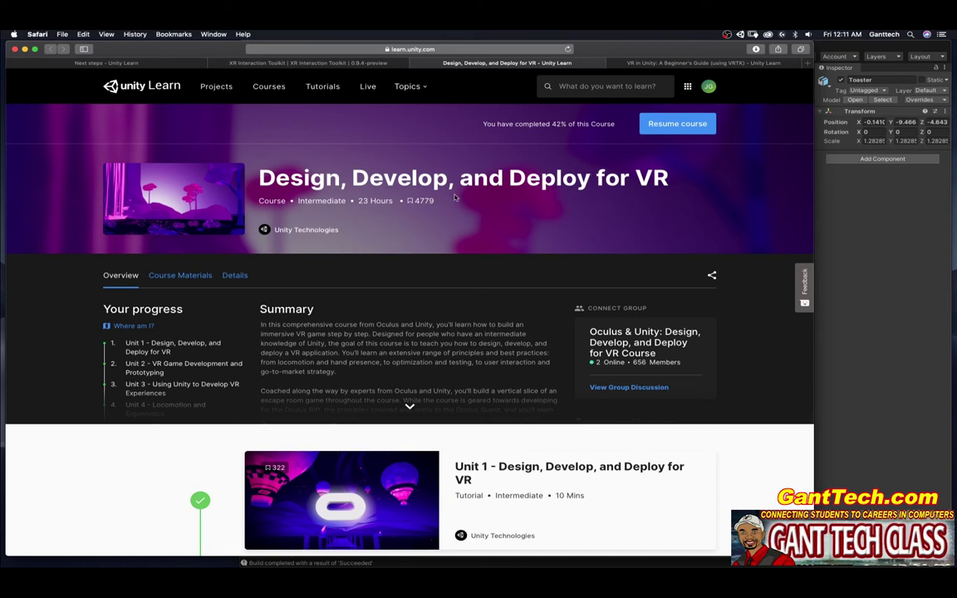
{"action": "key", "text": "super+4"}
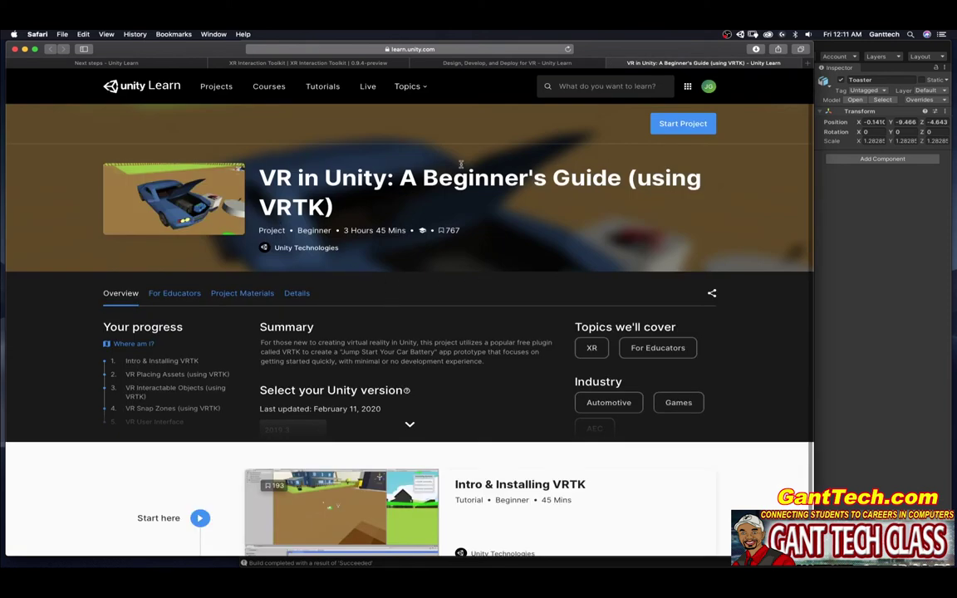
{"action": "left_click", "coordinate": [165, 63]}
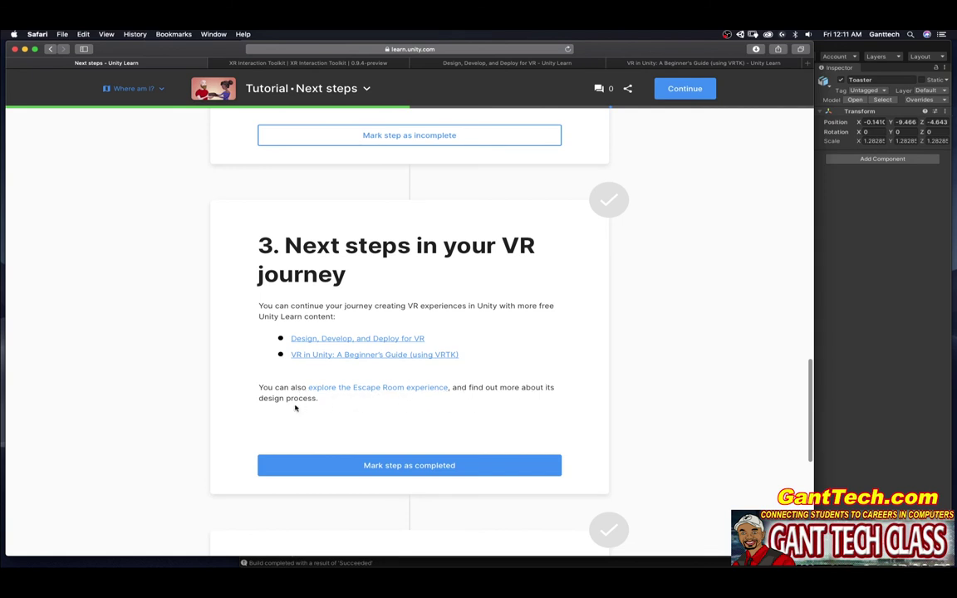
{"action": "left_click", "coordinate": [438, 388], "text": "super"}
{"action": "key", "text": "ctrl+shift+Tab"}
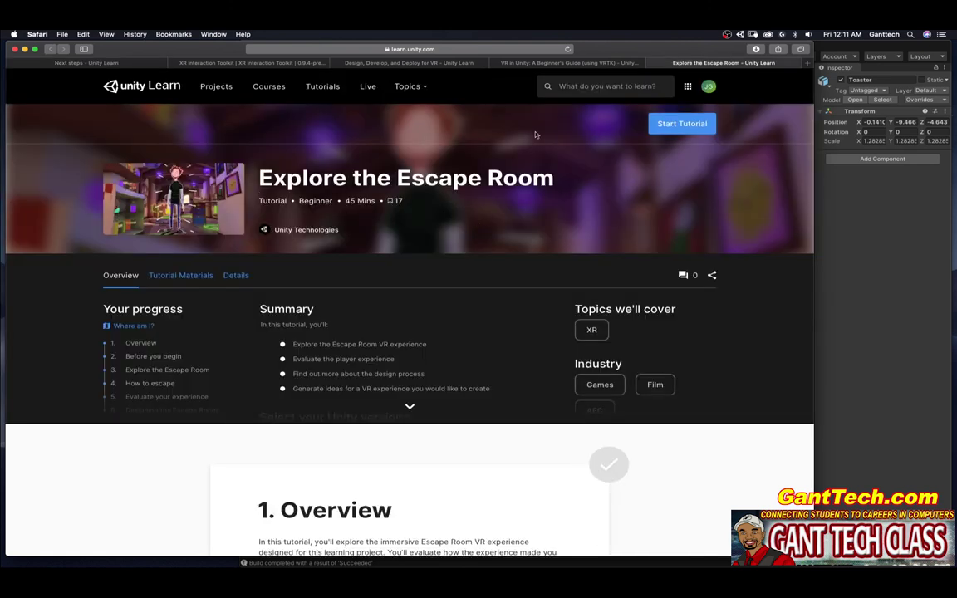
Step: Mark step 3 and the Summary step of Next steps as completed
{"action": "left_click", "coordinate": [119, 63]}
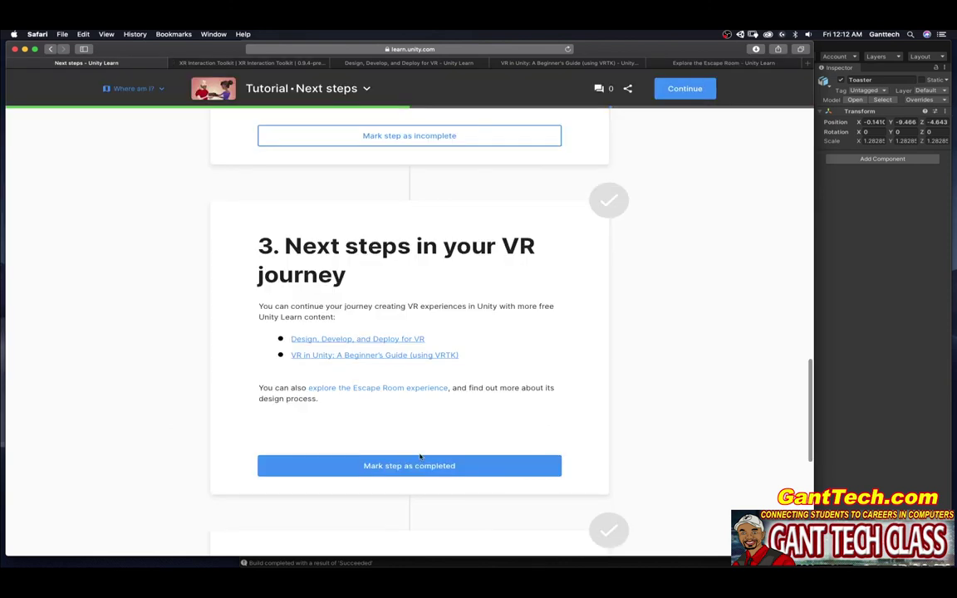
{"action": "left_click", "coordinate": [367, 465]}
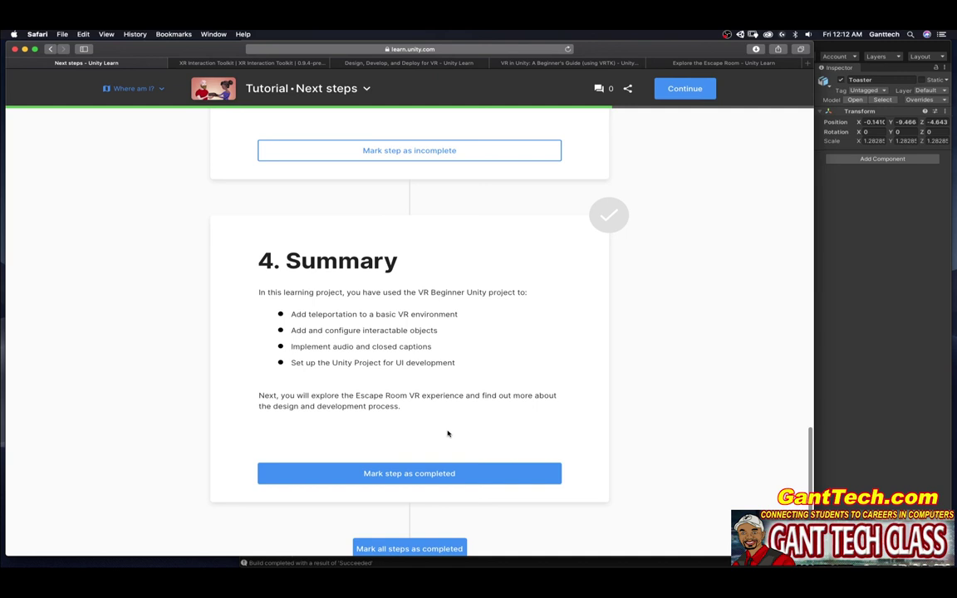
{"action": "left_click", "coordinate": [427, 474]}
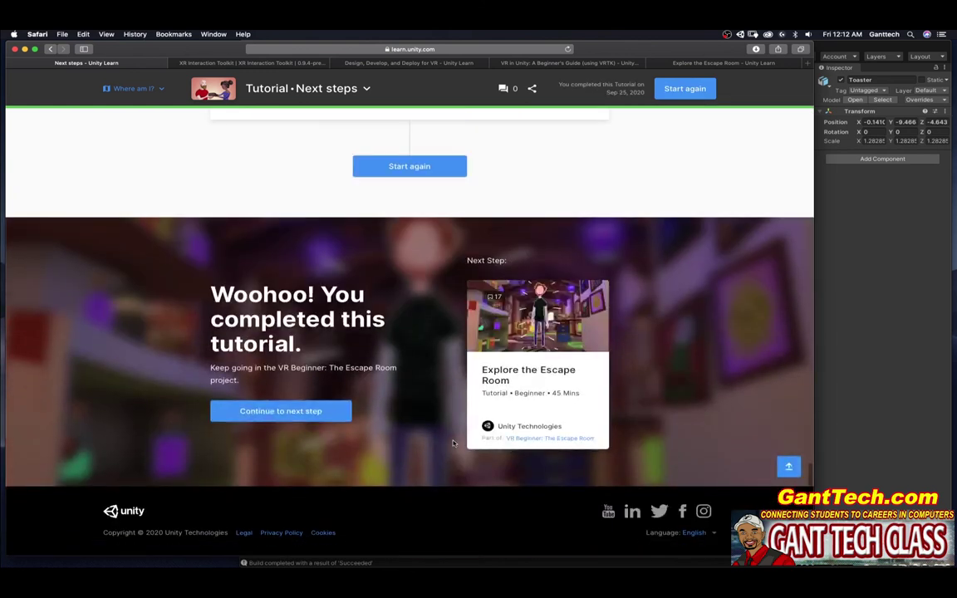